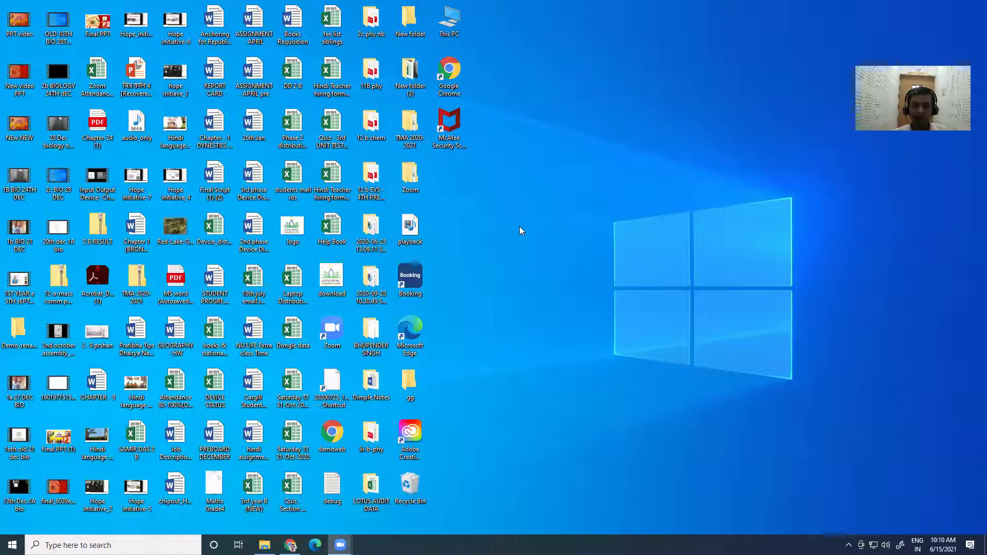
- Create a new folder on the desktop and name it 'sample'
right_click(572, 159)
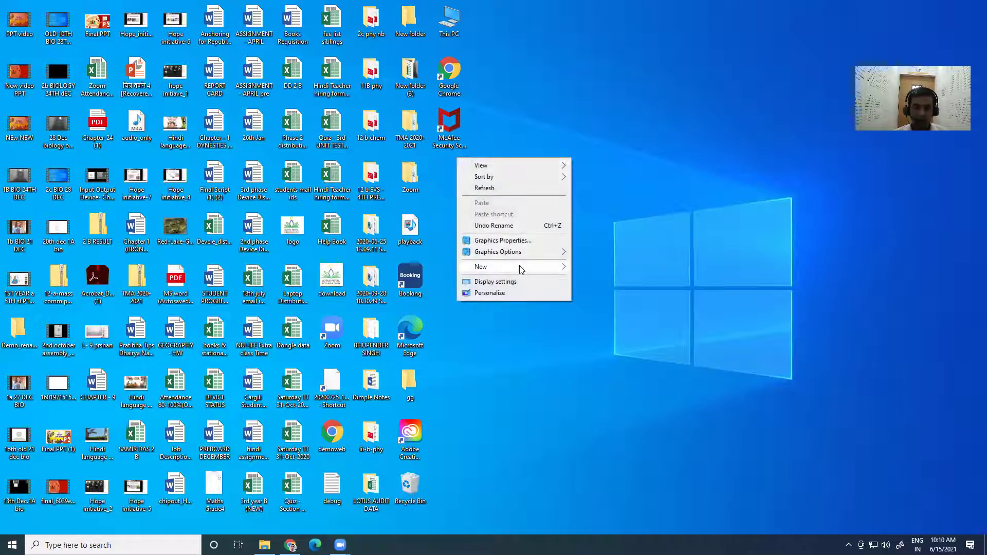
mouse_move(520, 268)
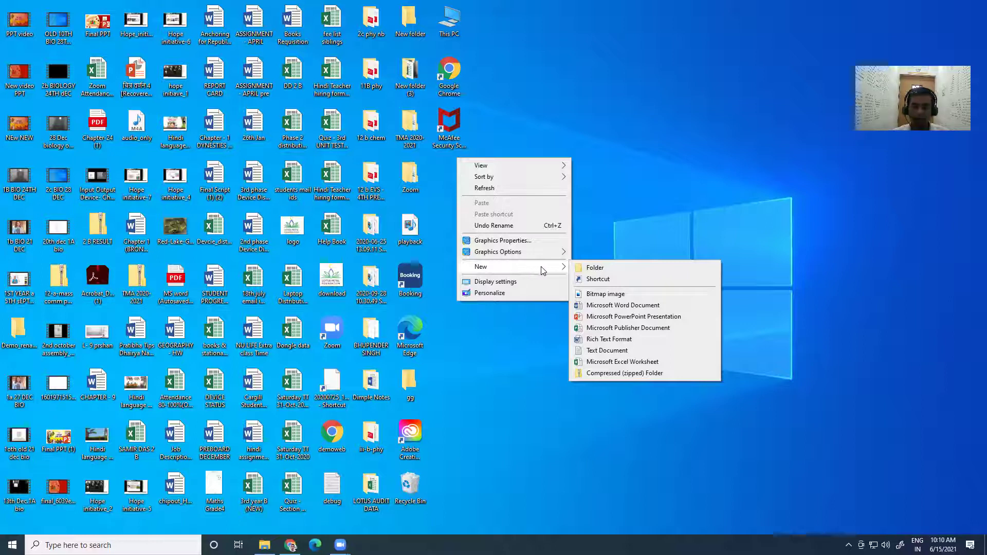
click(595, 267)
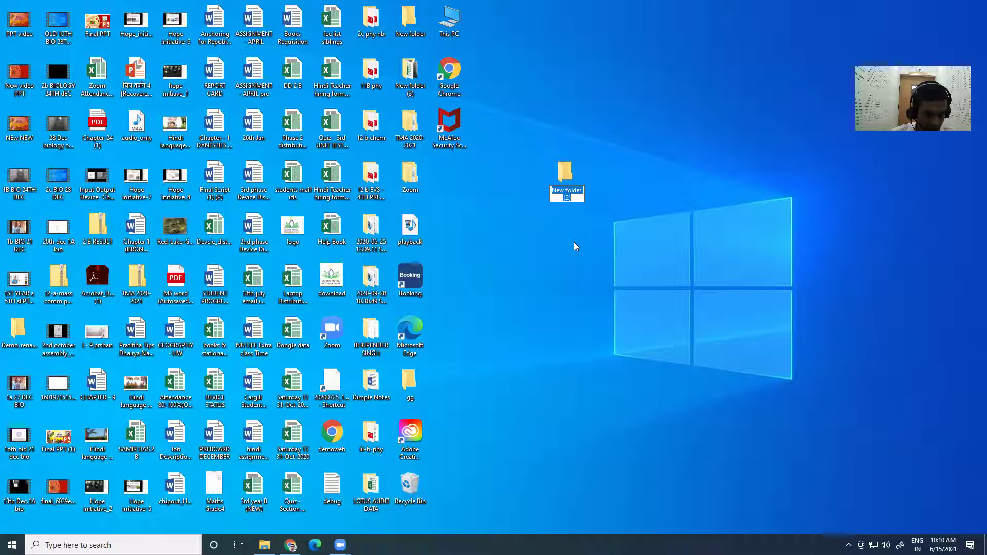
text(sample)
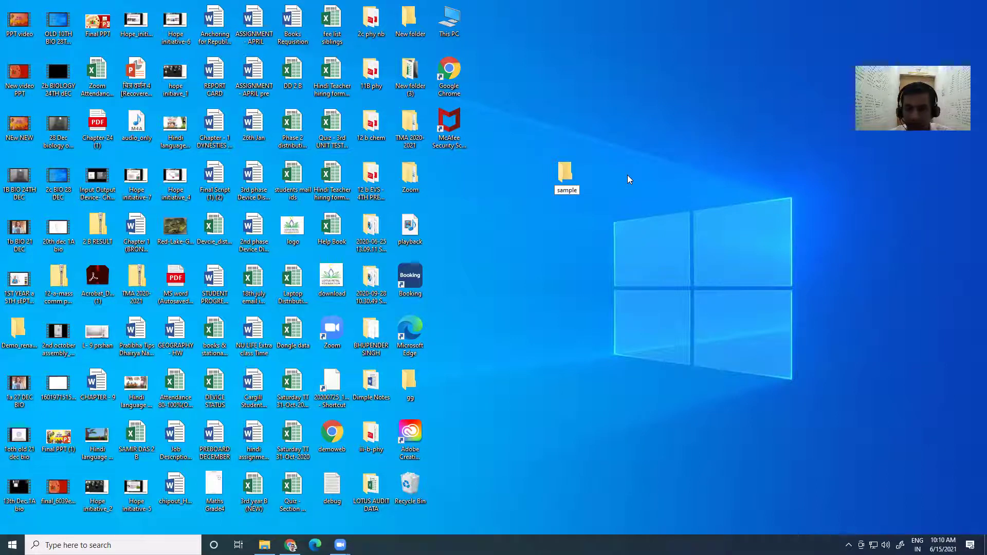
key(Return)
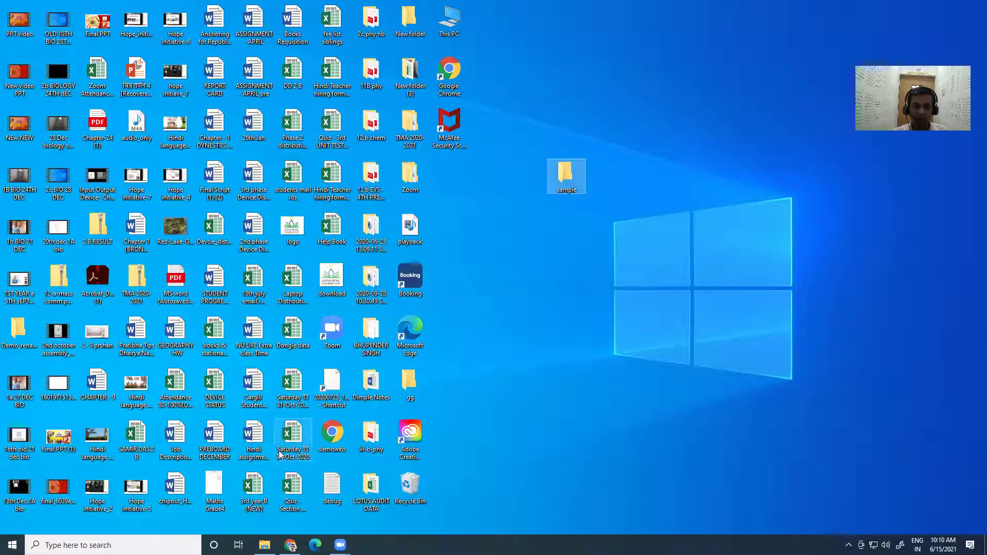
- Open File Explorer and make a new folder named 'Sample1' in Documents
click(264, 545)
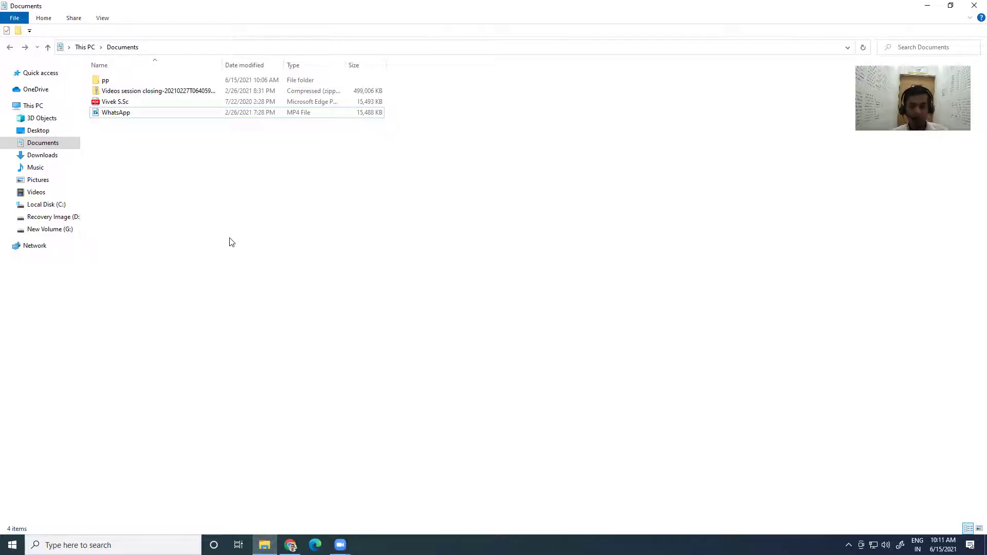
key(ctrl+shift+n)
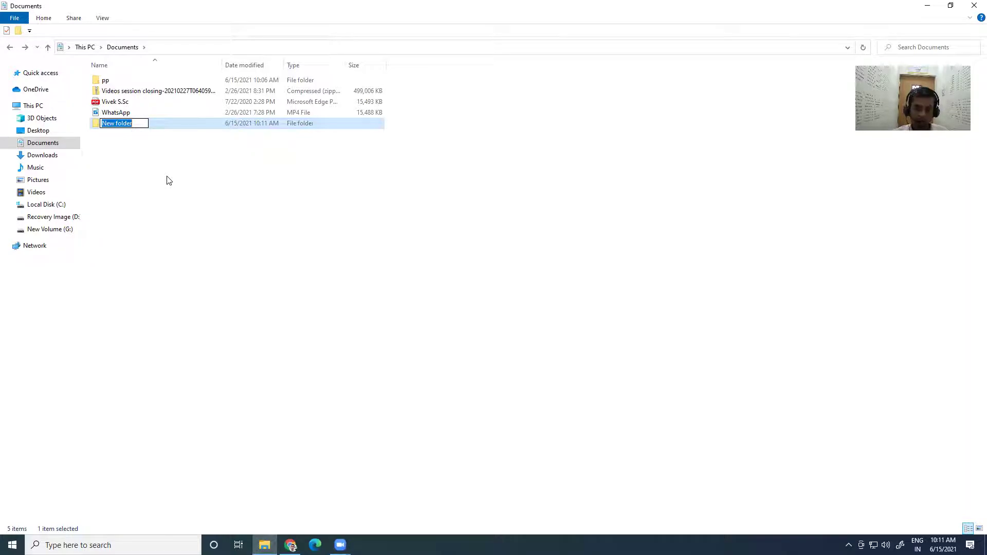
text(Sample1)
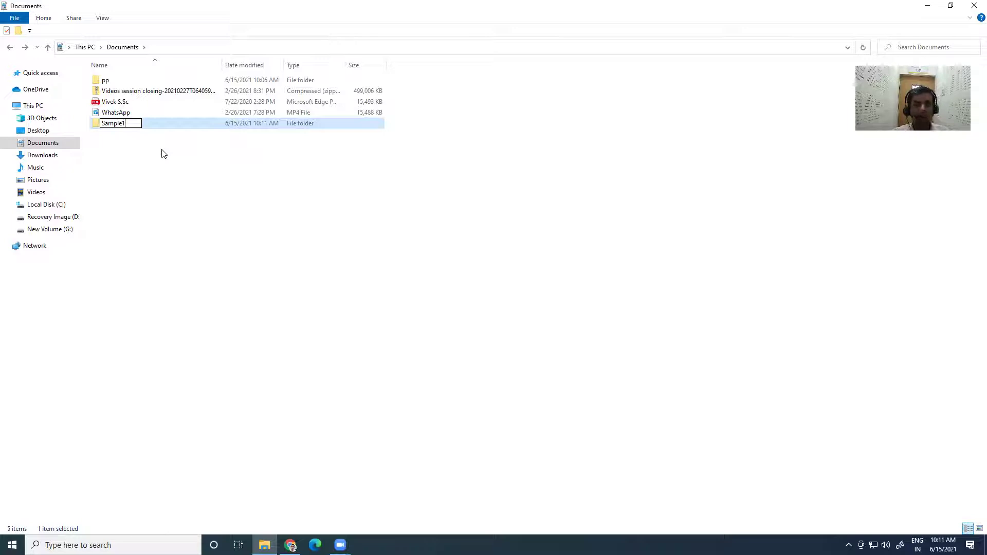
key(Return)
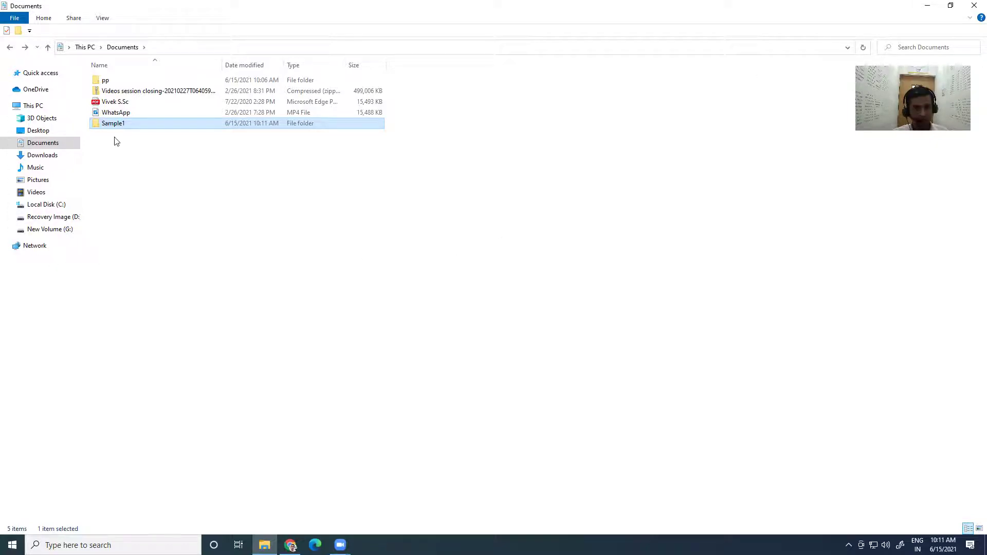
- Rename the Documents folder 'Sample1' to 'Sample_2' and leave it selected
click(192, 216)
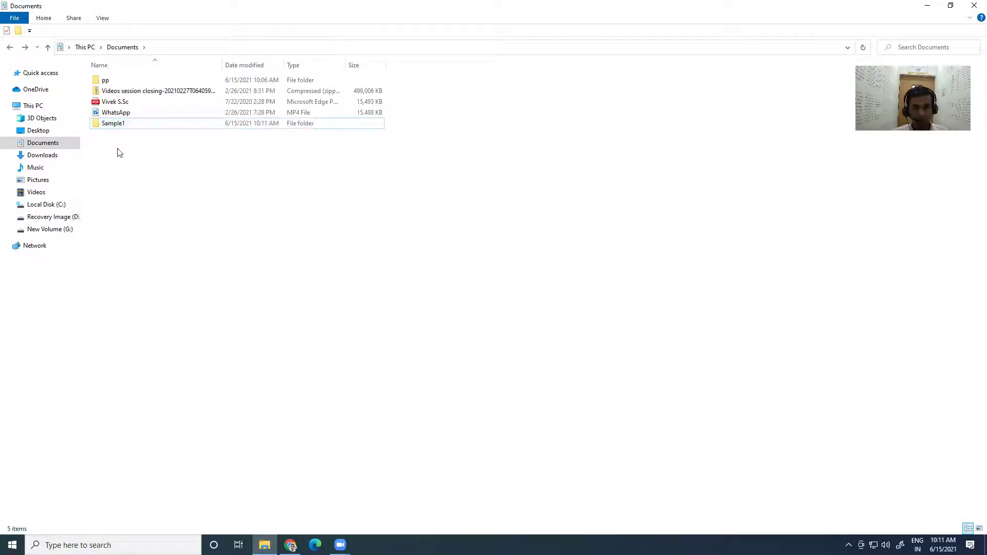
click(118, 128)
right_click(119, 128)
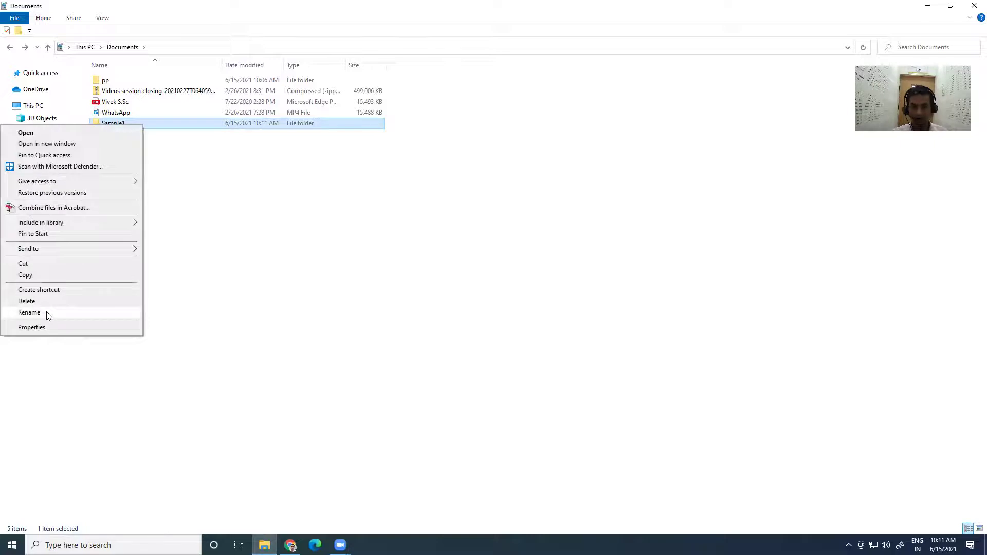
click(29, 312)
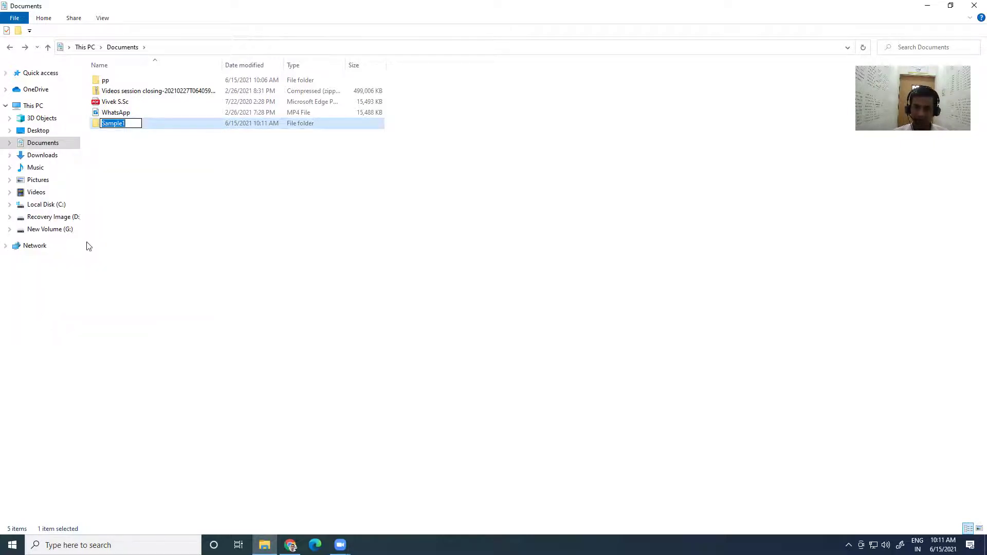
click(139, 214)
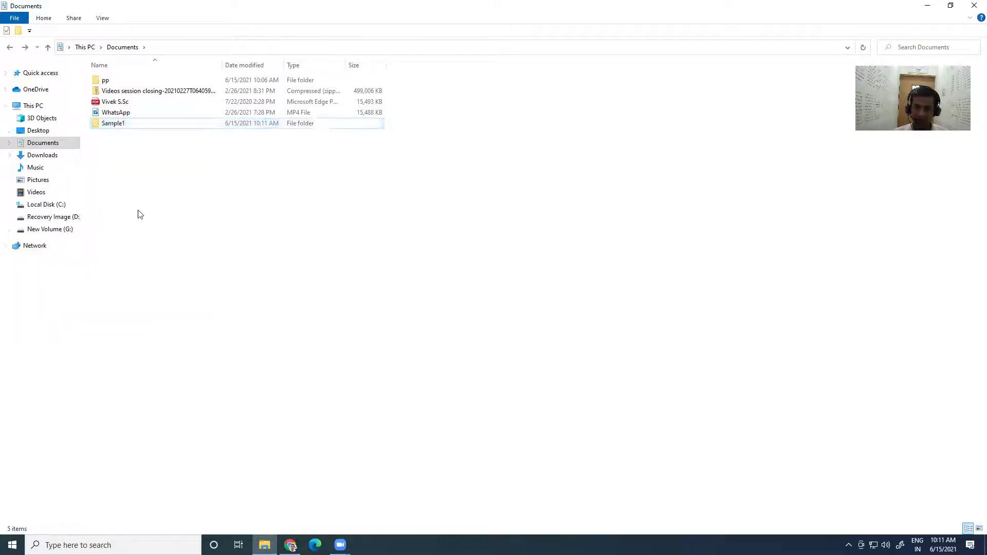
right_click(119, 129)
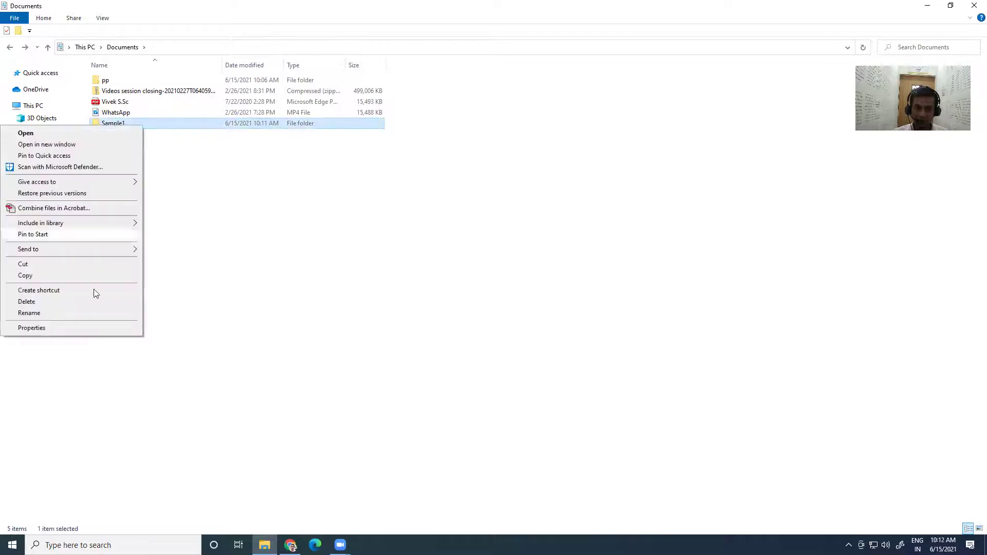
click(30, 313)
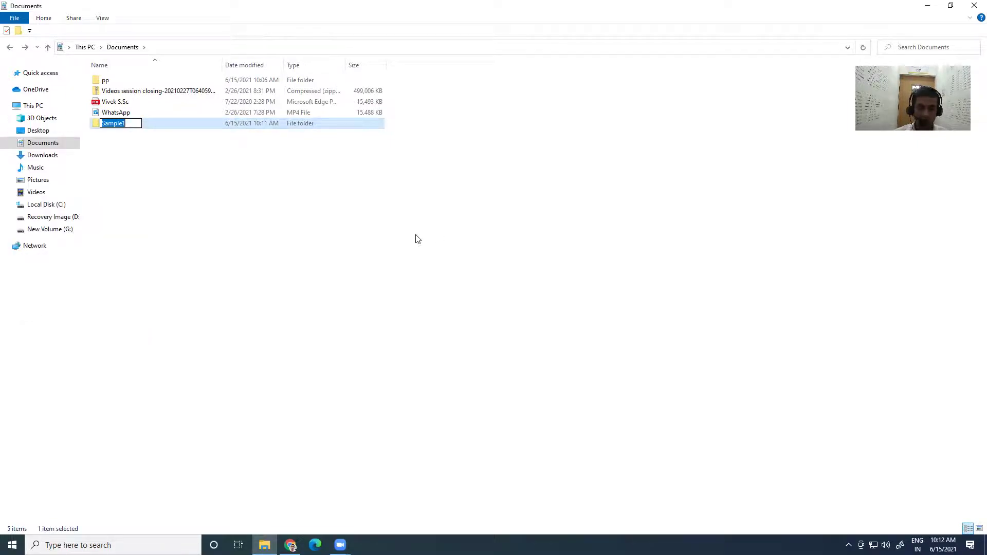
key(BackSpace)
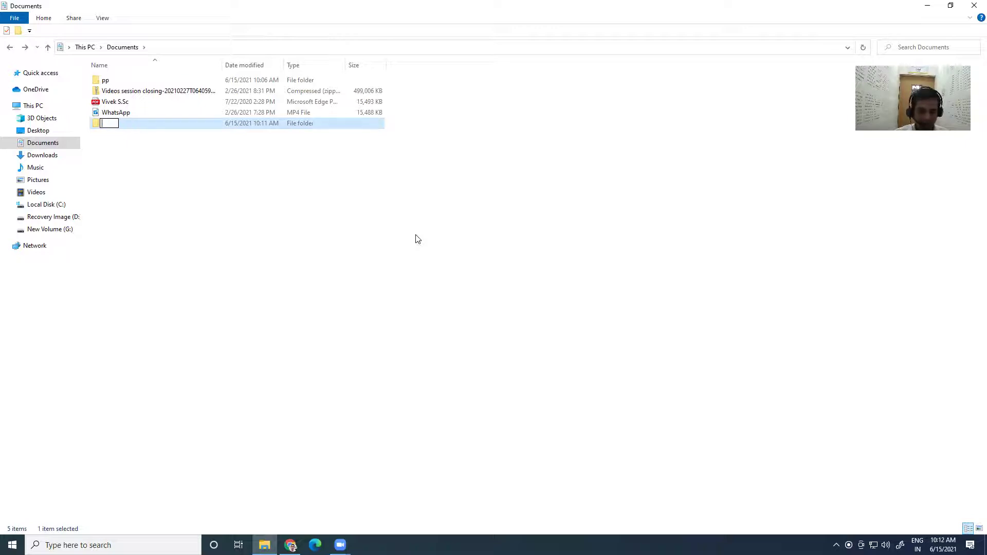
text(Sample_)
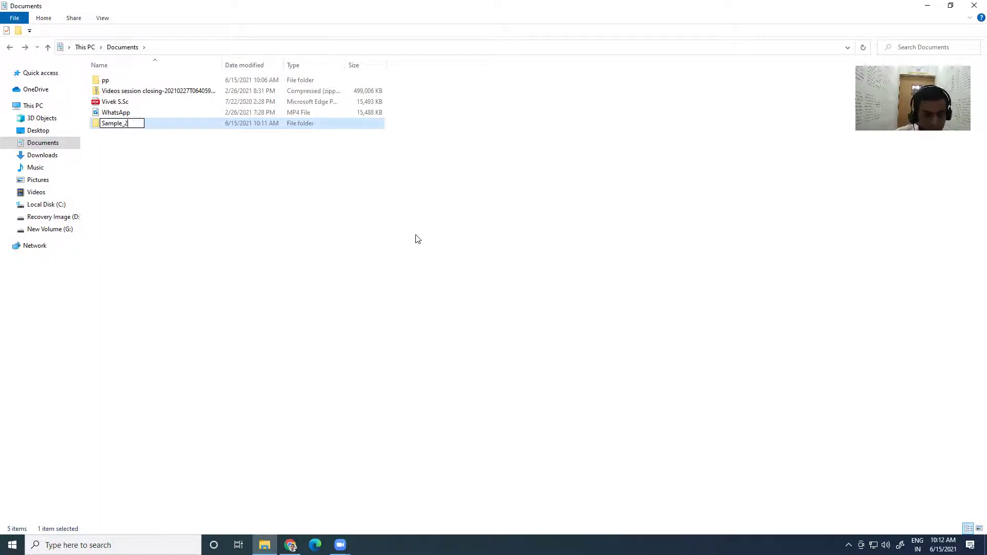
text( 2)
click(404, 230)
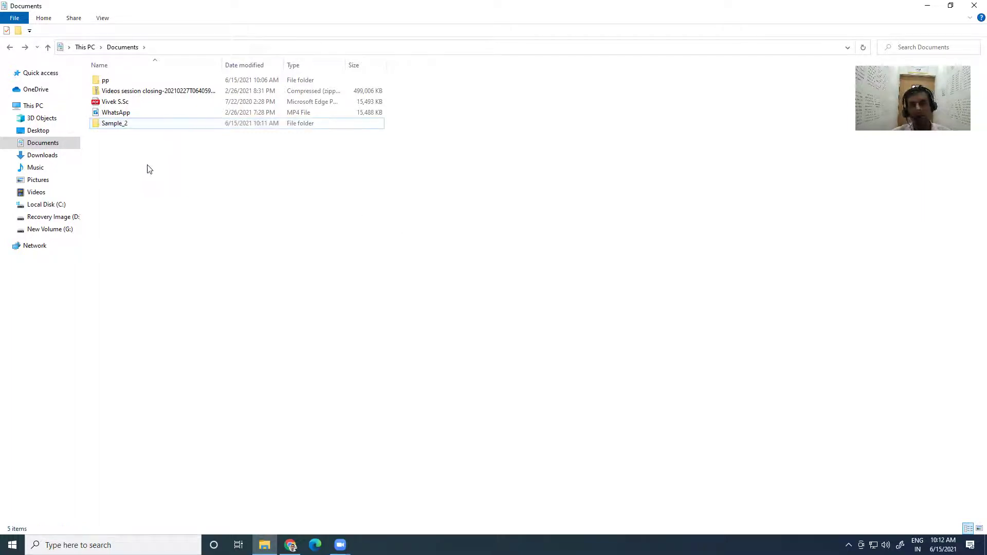
click(125, 125)
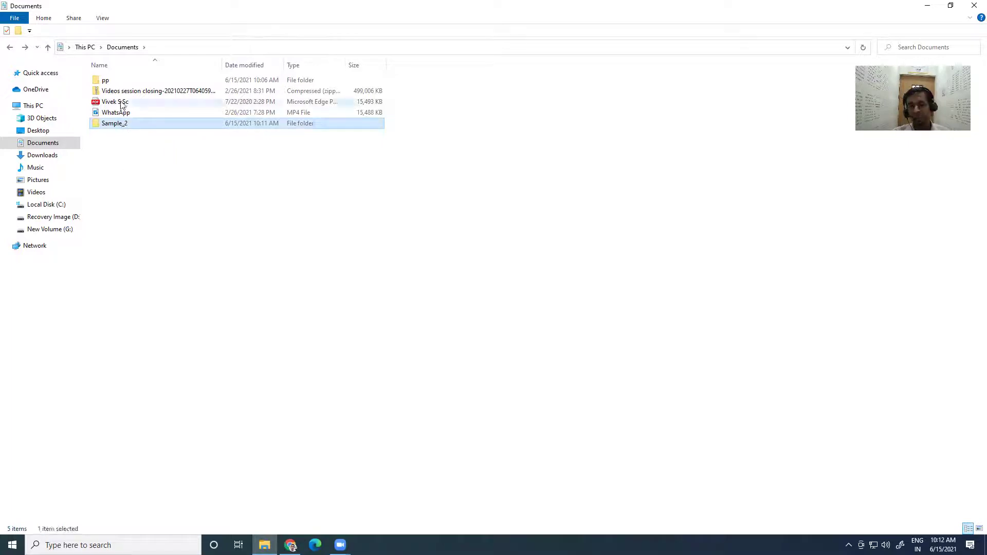
- Confirm Sample_2 is empty, return to Documents, then minimize Explorer to reveal the desktop
double_click(115, 125)
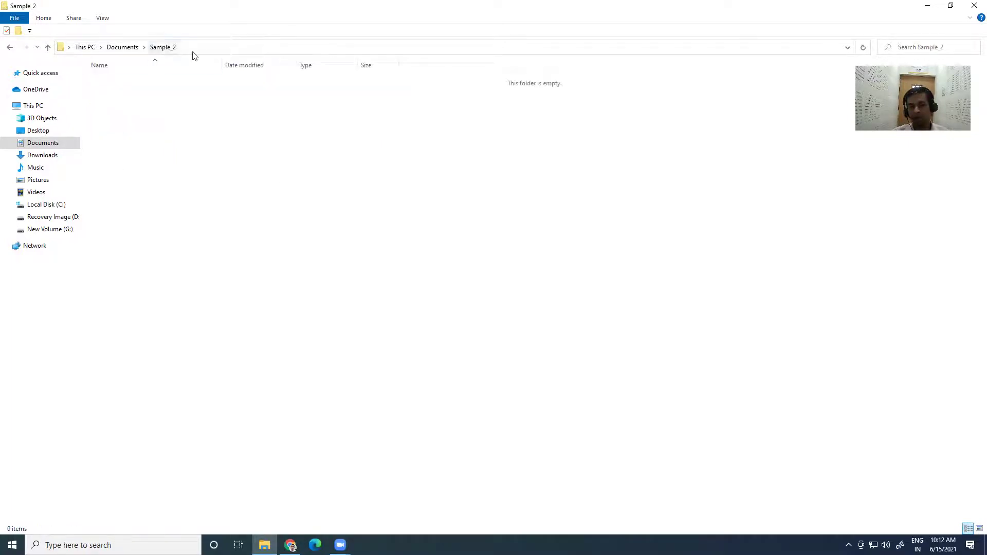
click(10, 46)
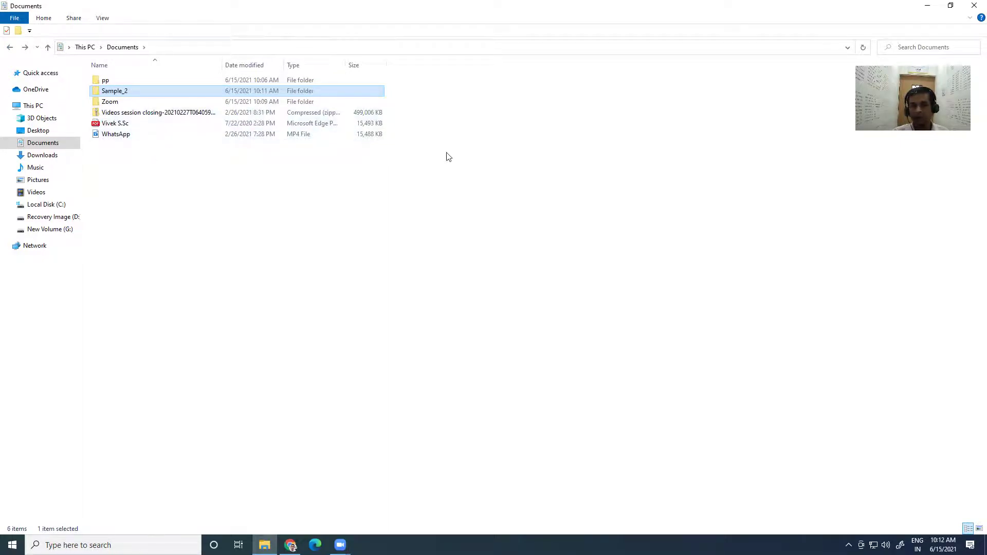
click(927, 6)
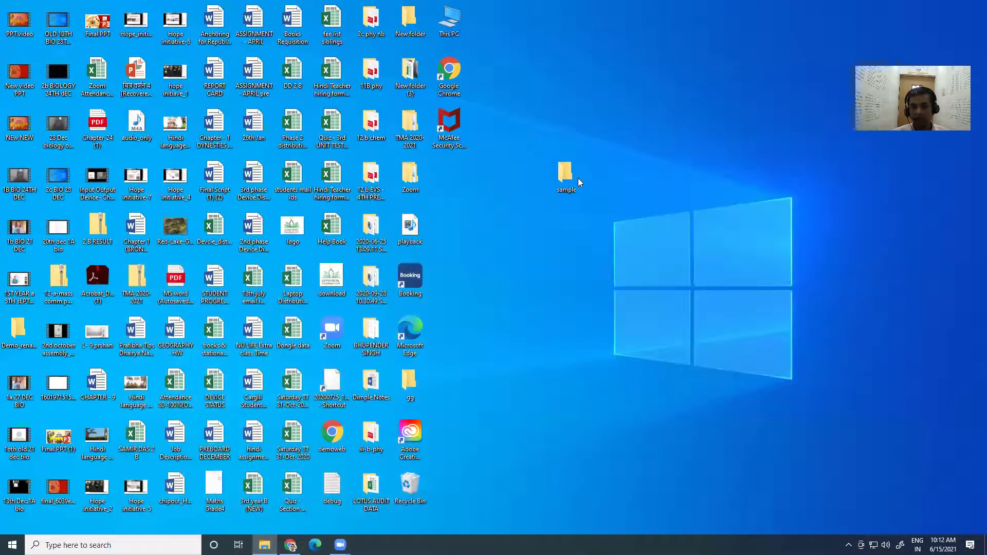
click(566, 180)
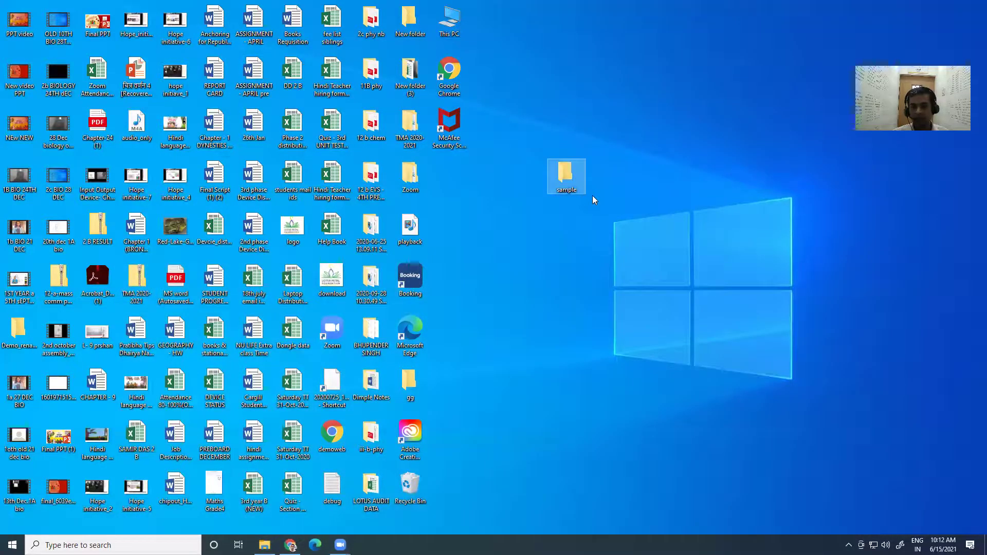
click(264, 545)
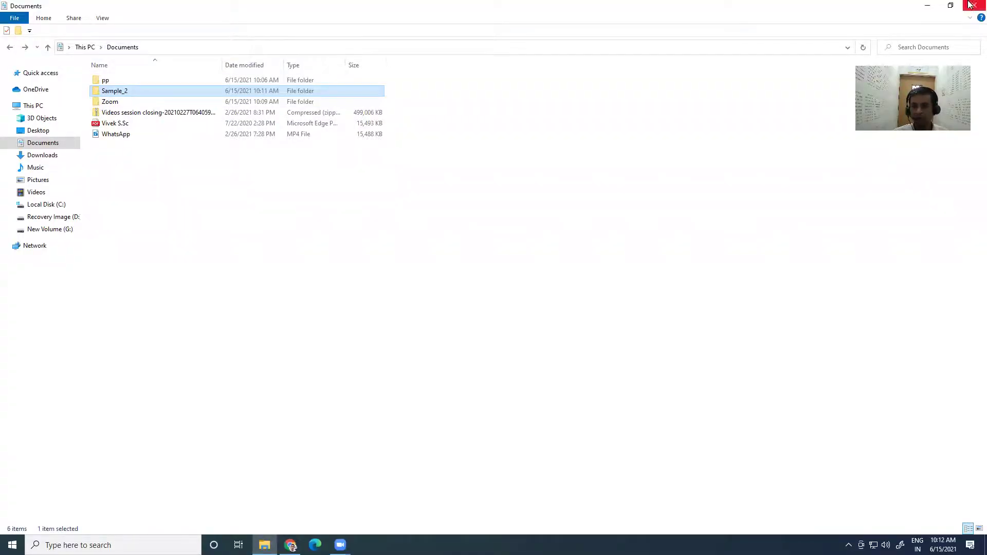
click(927, 5)
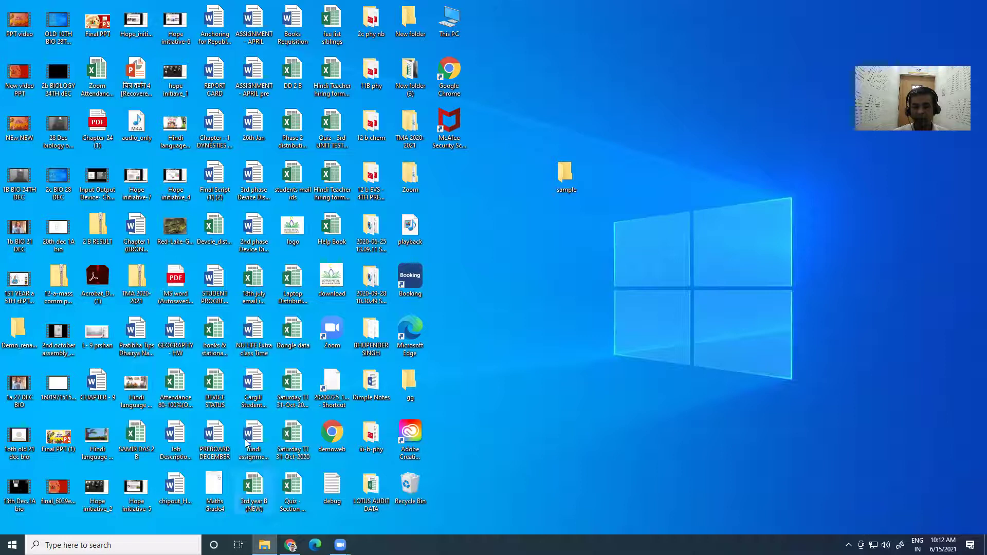
click(566, 176)
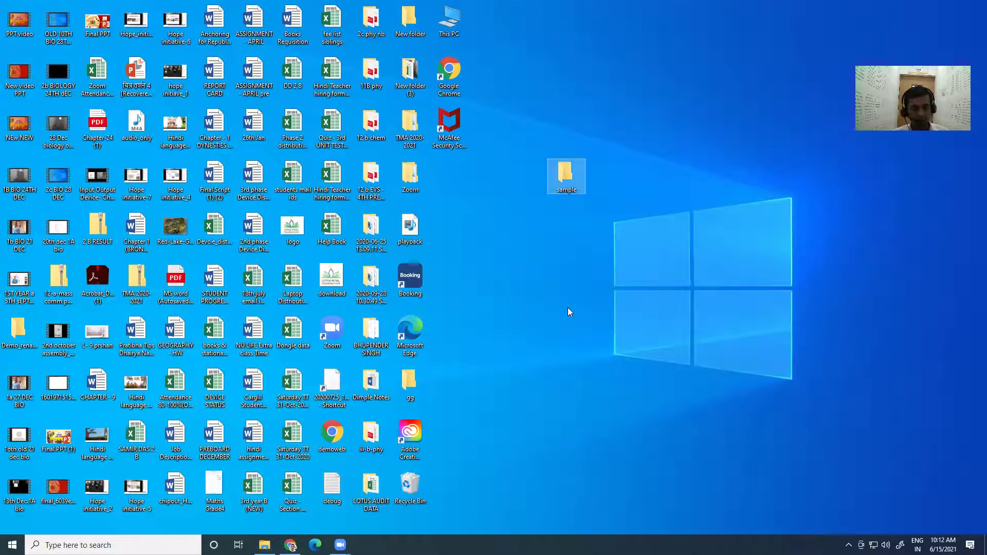
key(ctrl+x)
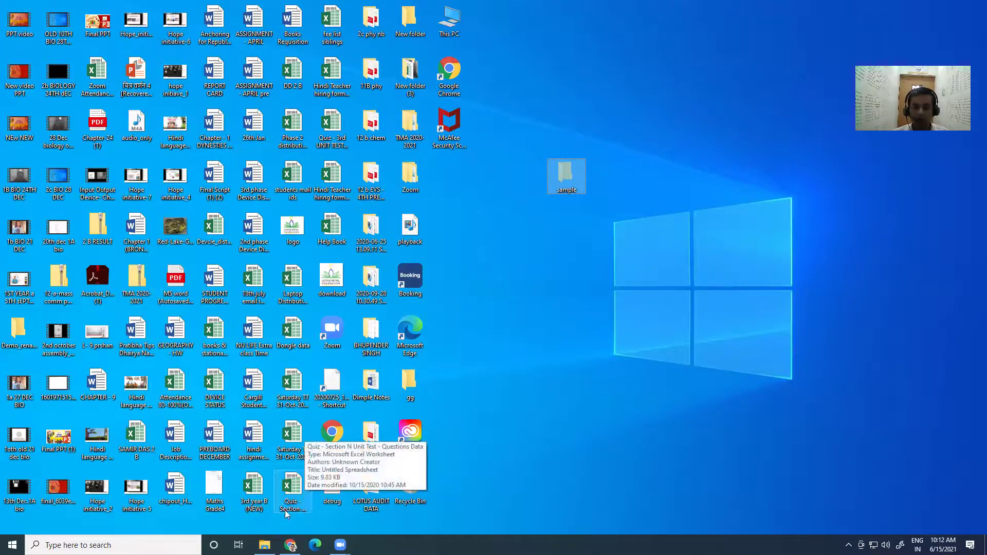
click(272, 546)
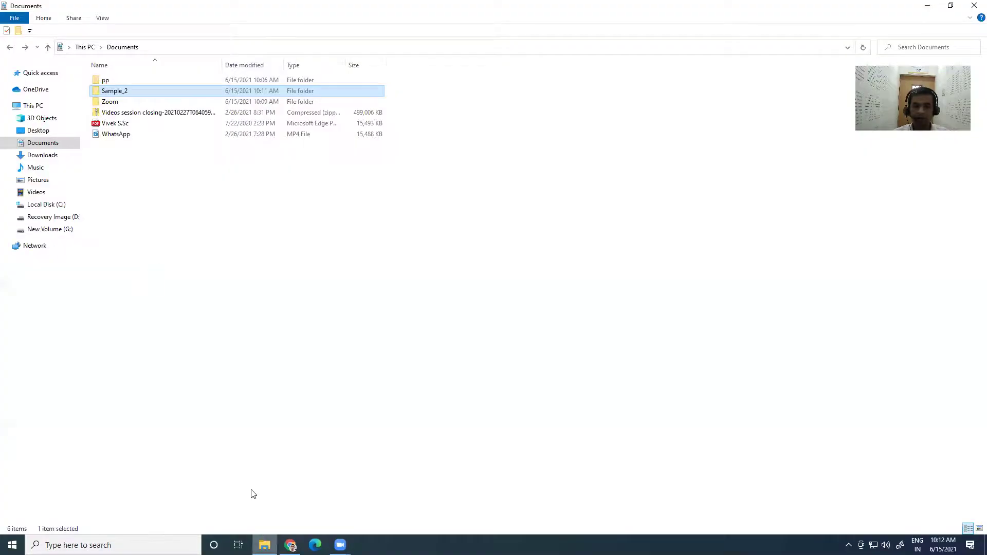
double_click(118, 92)
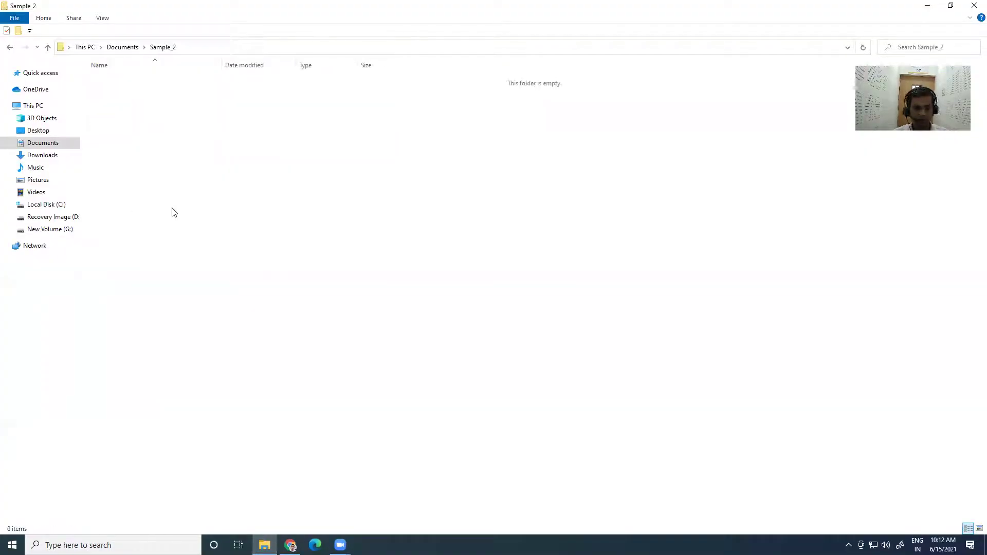
key(ctrl+v)
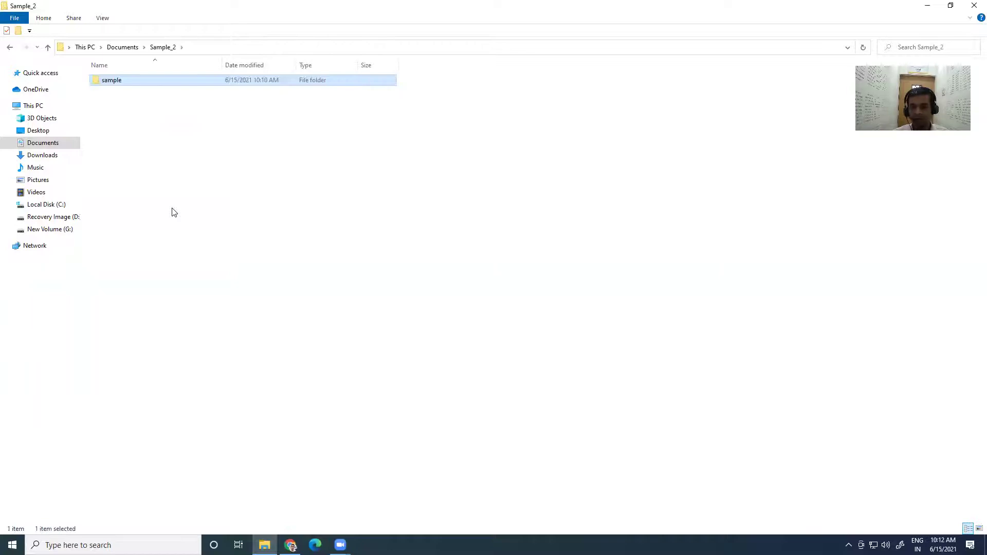
click(923, 5)
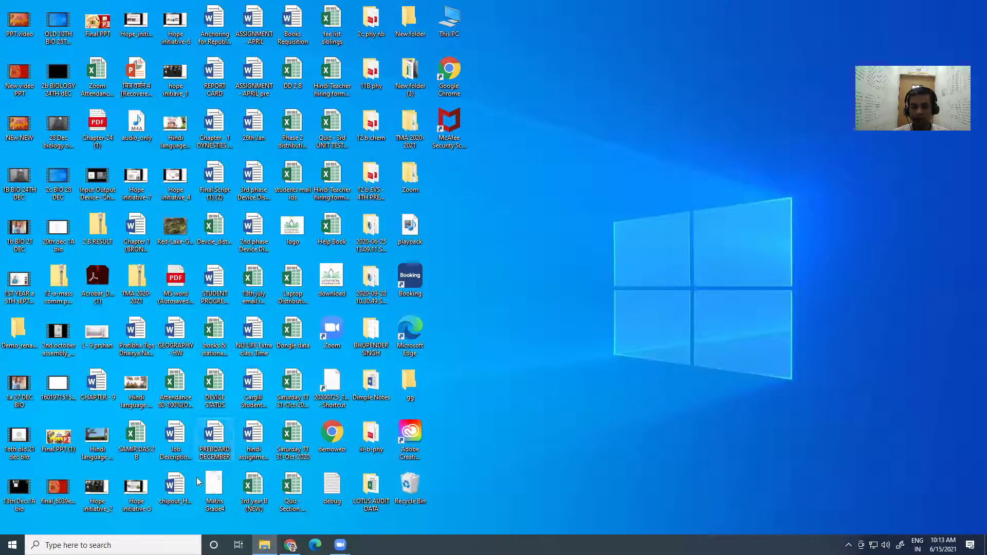
click(264, 545)
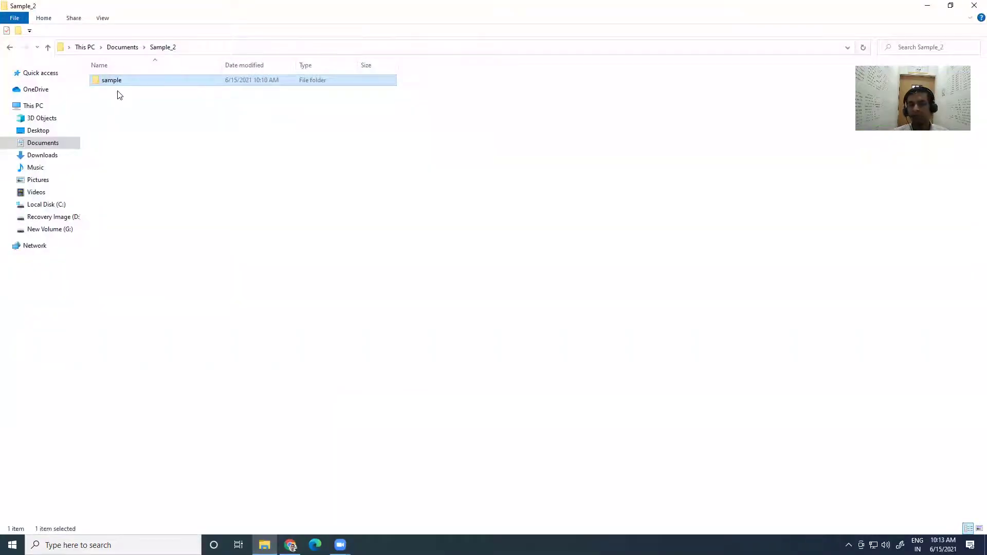
click(172, 137)
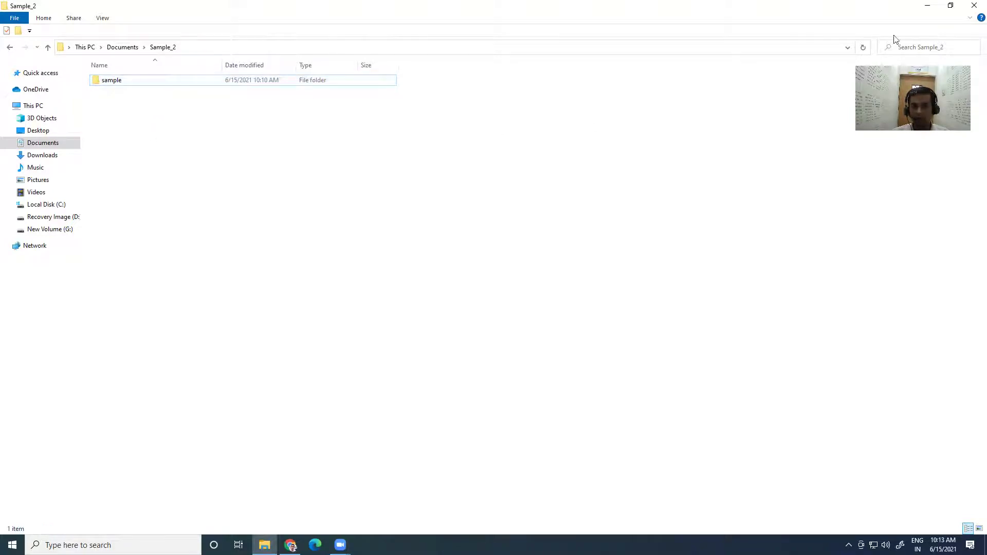
click(950, 6)
drag(274, 9, 388, 144)
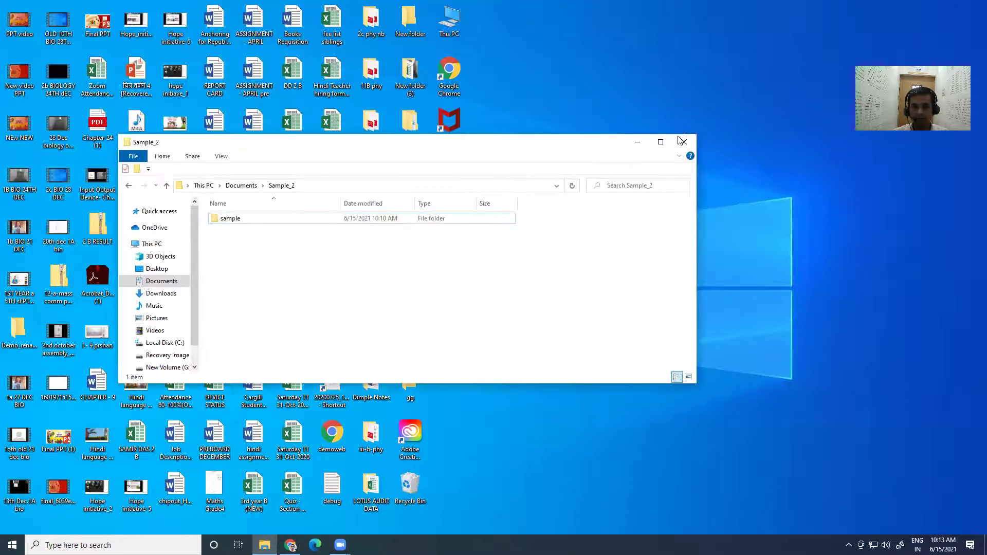
click(660, 142)
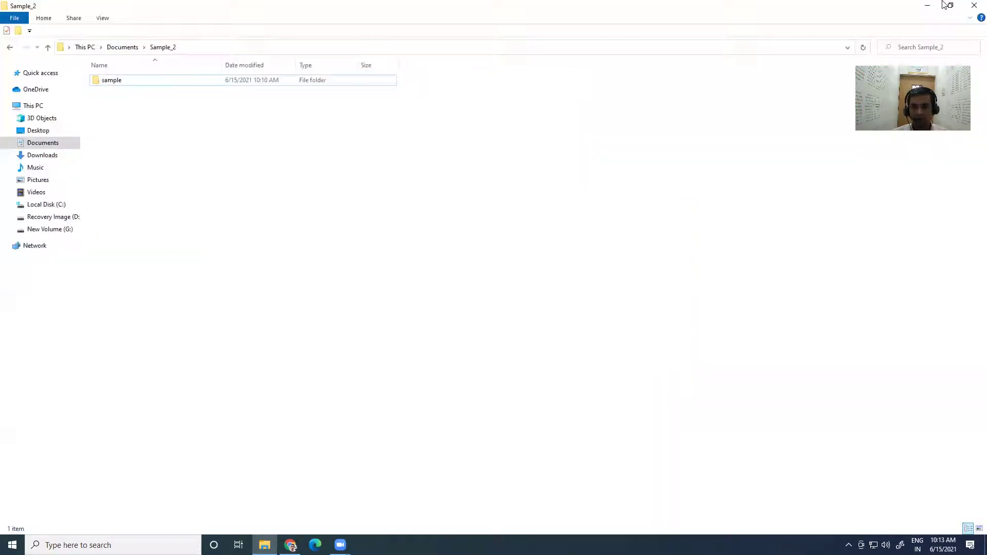
click(928, 6)
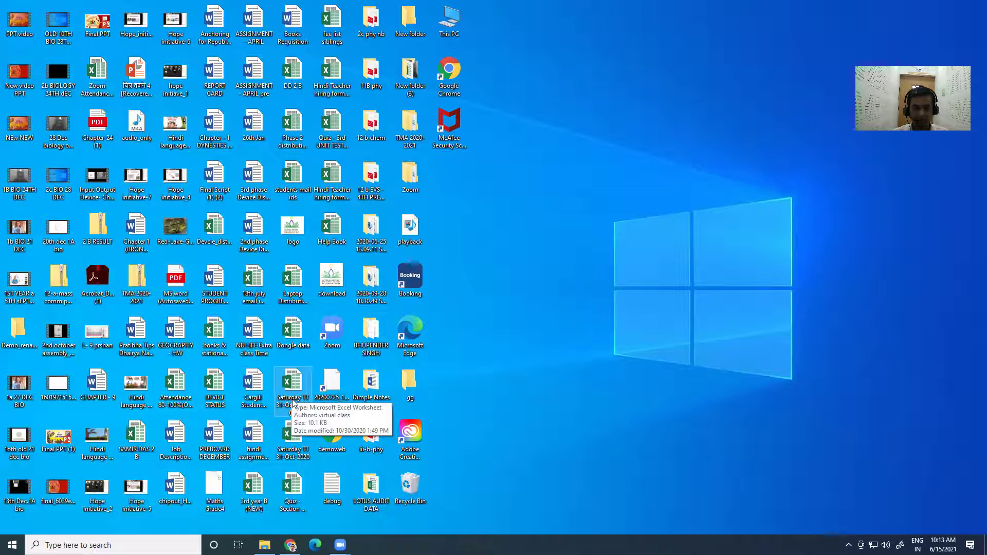
- Drag the 'Saturday TT 31-Oct-2020 (1)' spreadsheet from the desktop into Sample_2, then select both items
drag(292, 390, 324, 295)
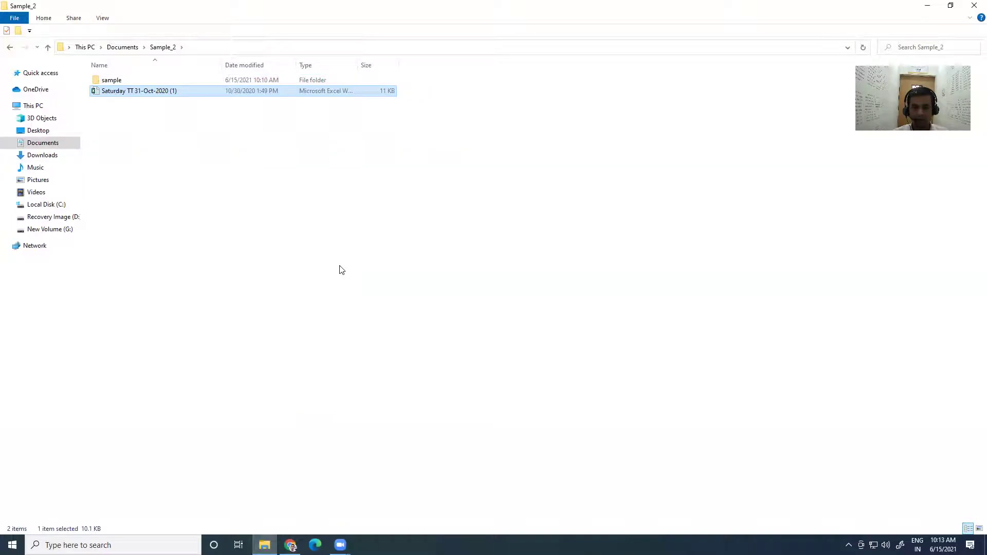
click(926, 5)
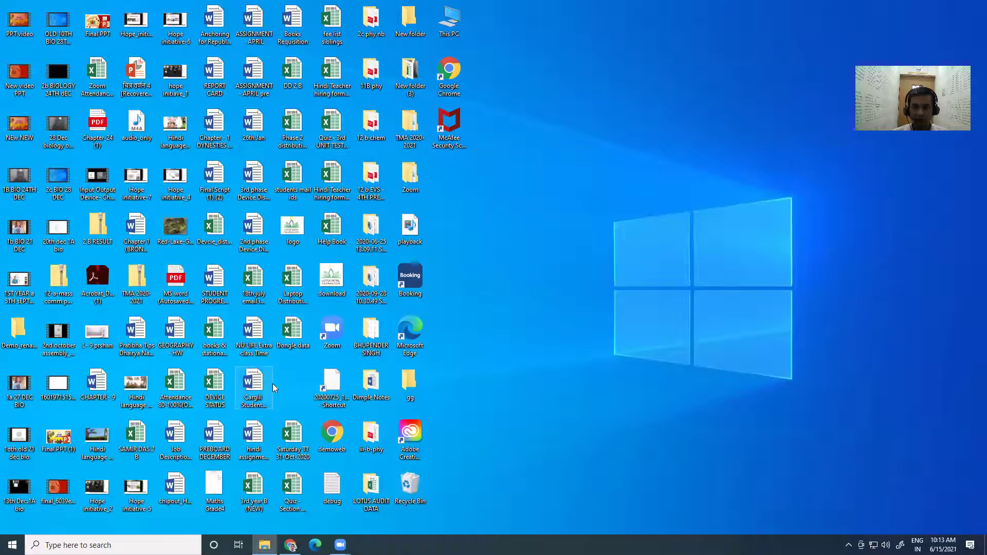
mouse_move(265, 545)
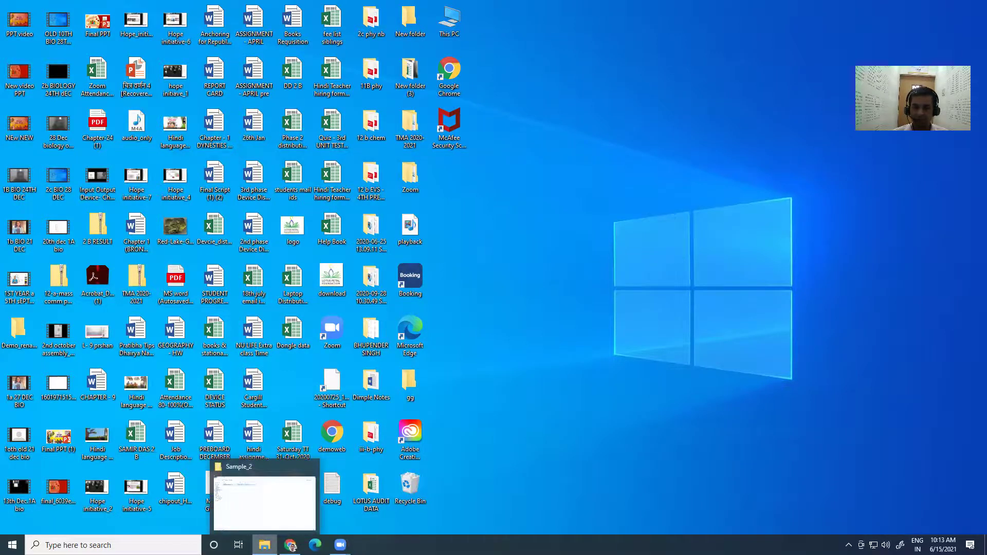
click(231, 501)
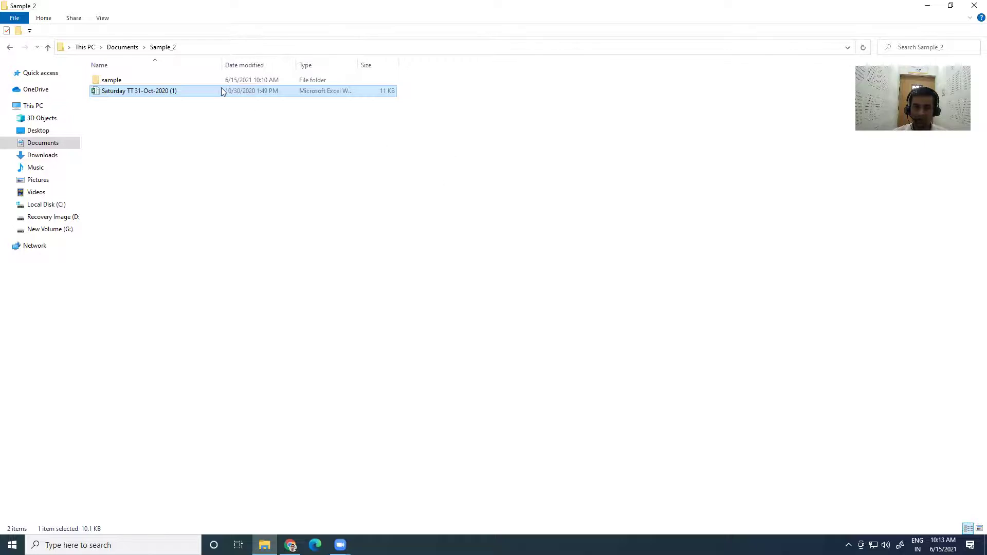
drag(368, 158, 202, 70)
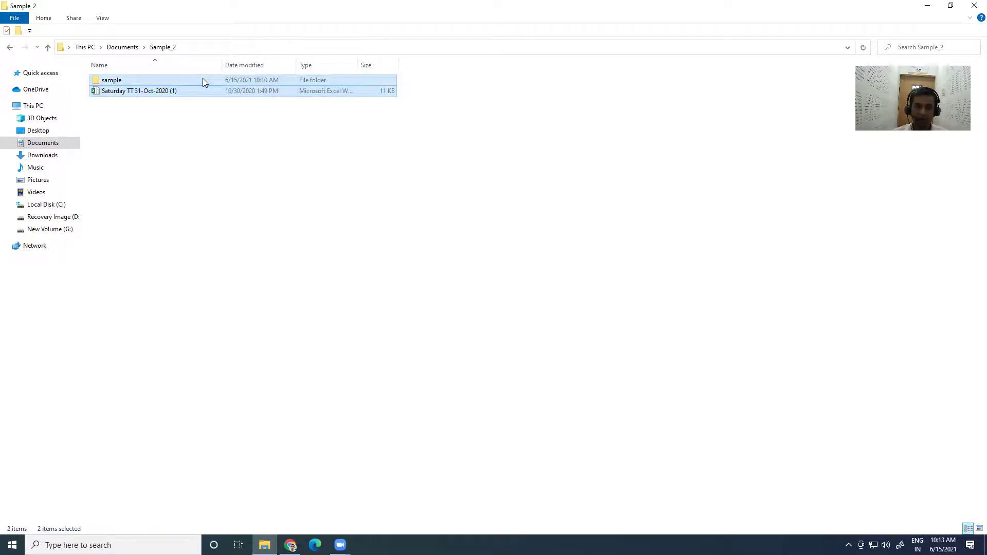
- Cut the sample folder and the Saturday TT spreadsheet from Sample_2
right_click(203, 78)
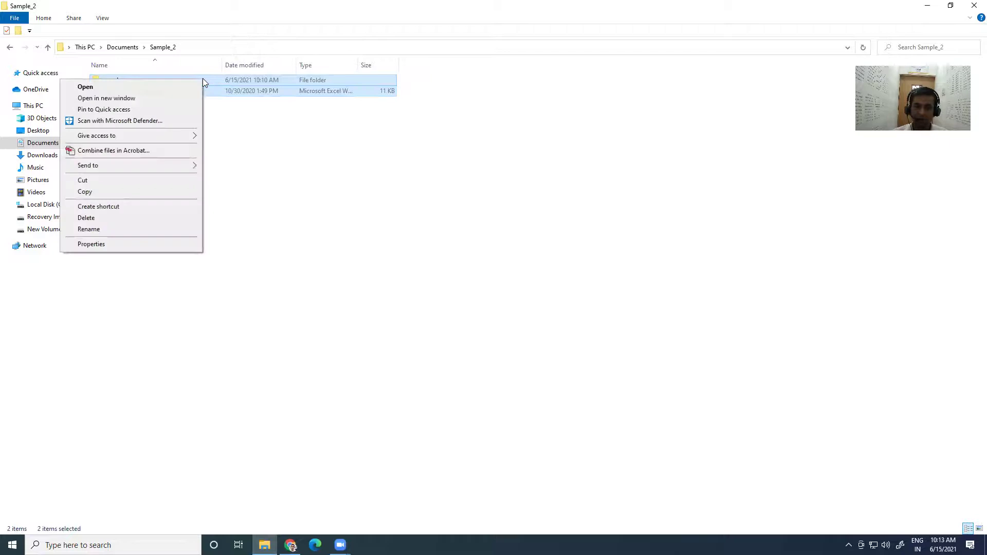
click(98, 182)
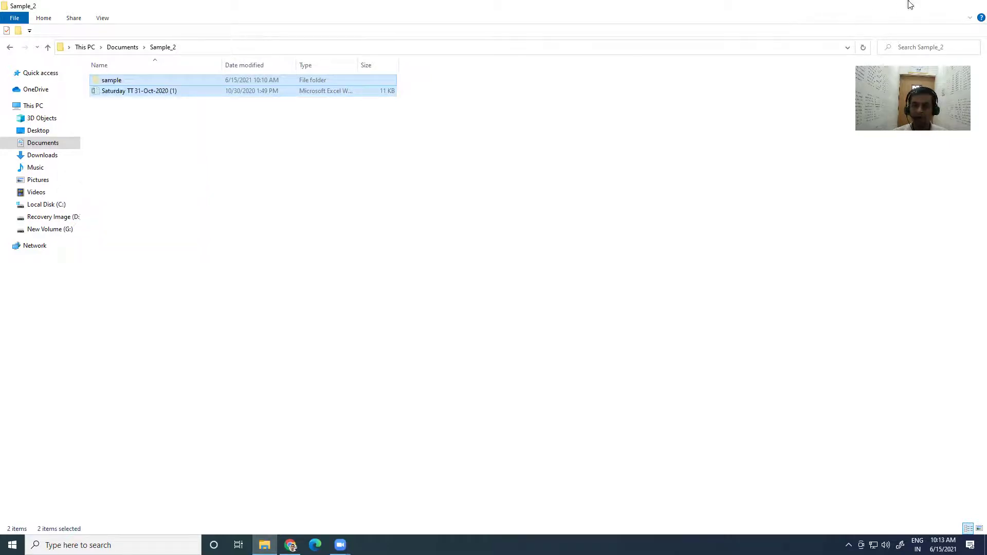
click(927, 5)
- Paste both items onto the desktop and place the sample folder in open space
right_click(537, 175)
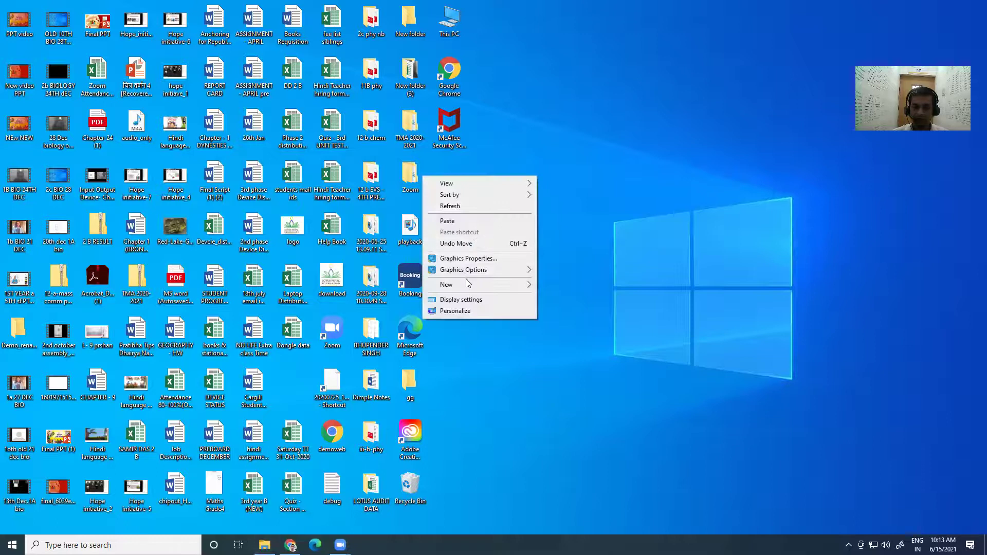
click(459, 222)
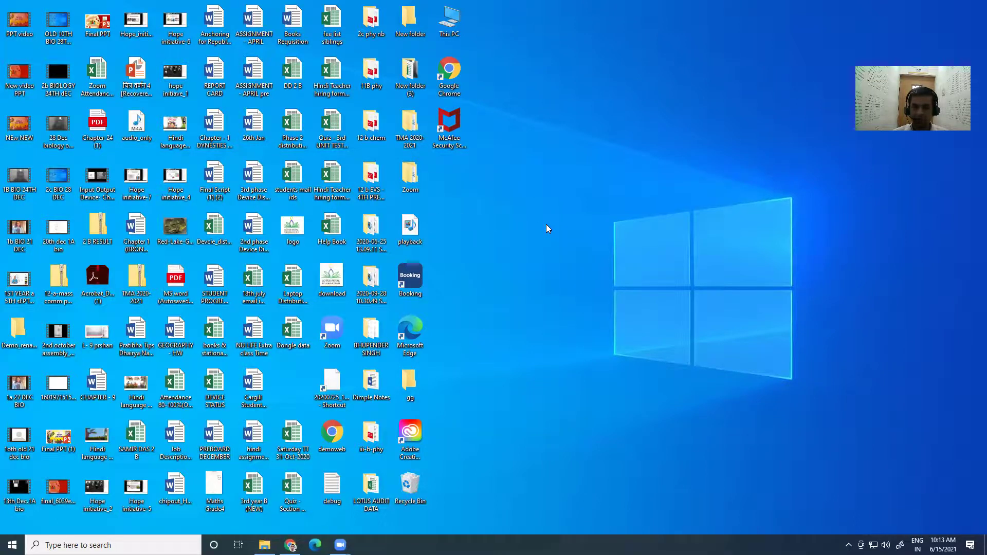
drag(433, 271, 292, 385)
drag(569, 276, 599, 167)
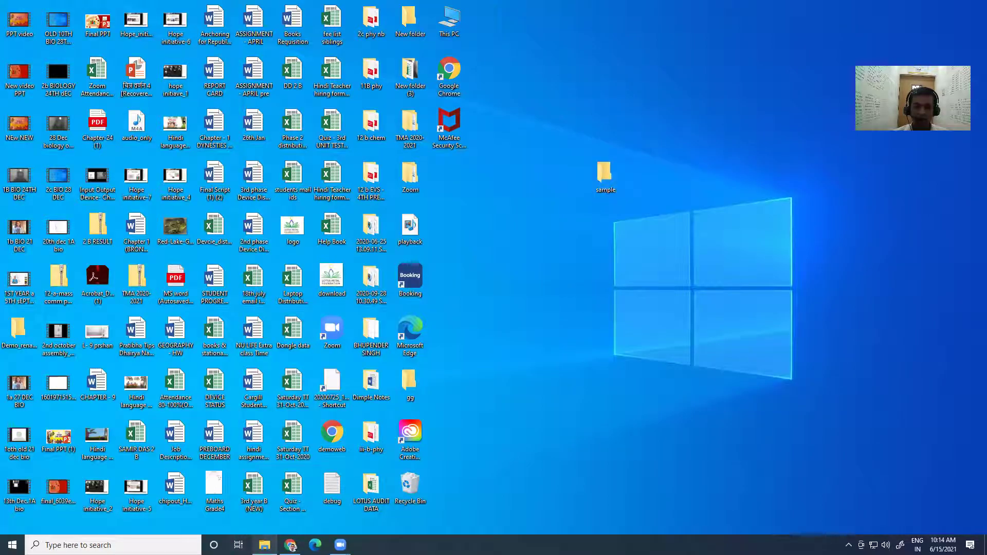
click(264, 544)
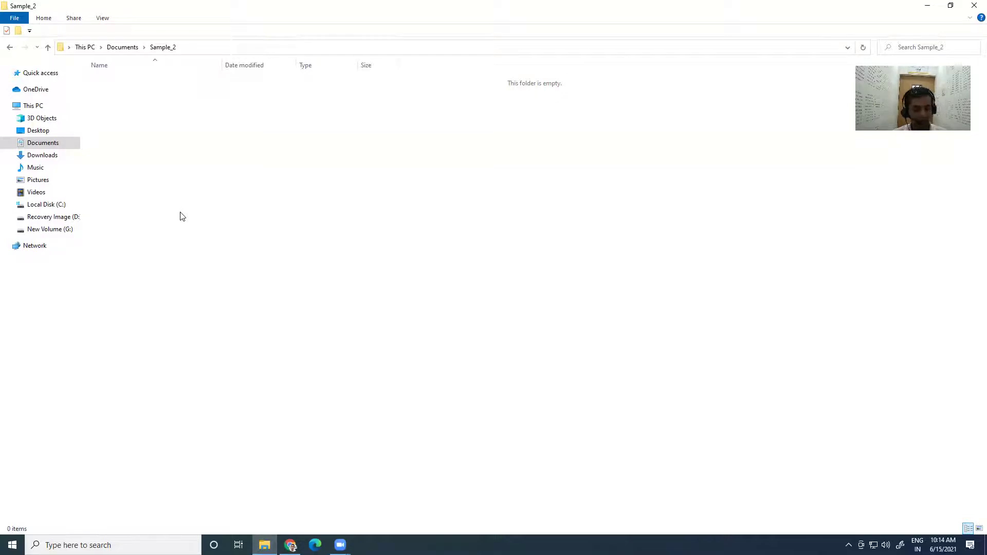
- Return the sample folder into Sample_2, then compare with the desktop and restore the window
key(ctrl+v)
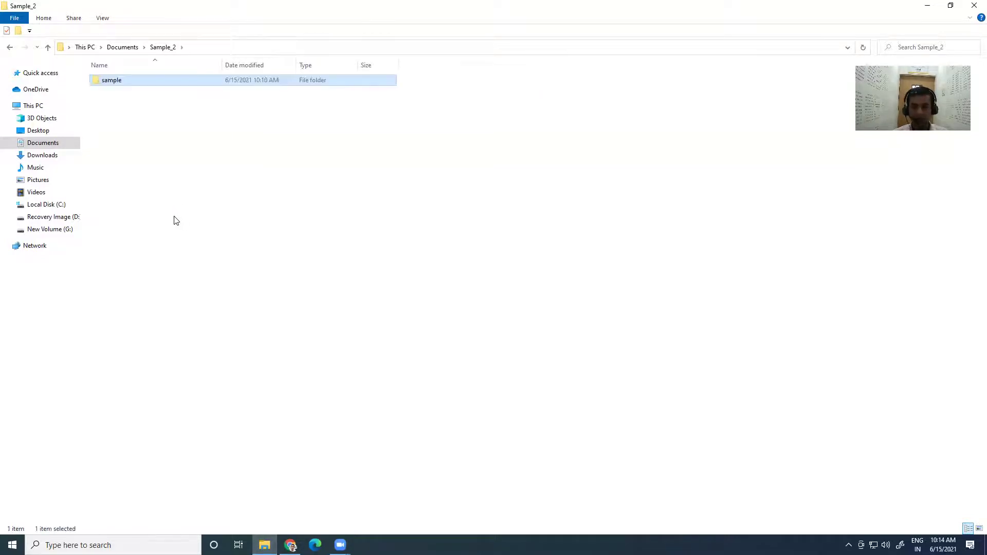
click(143, 112)
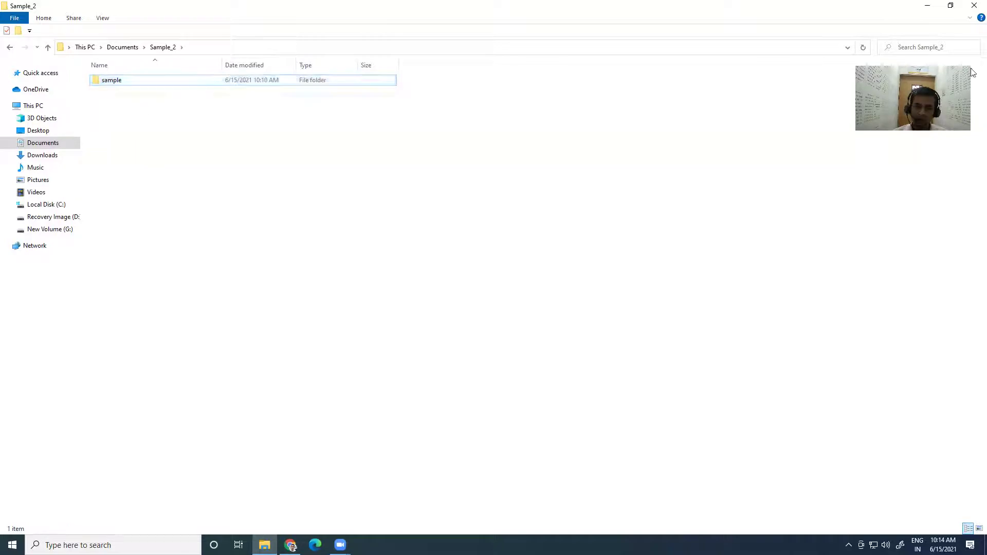
click(929, 7)
click(605, 177)
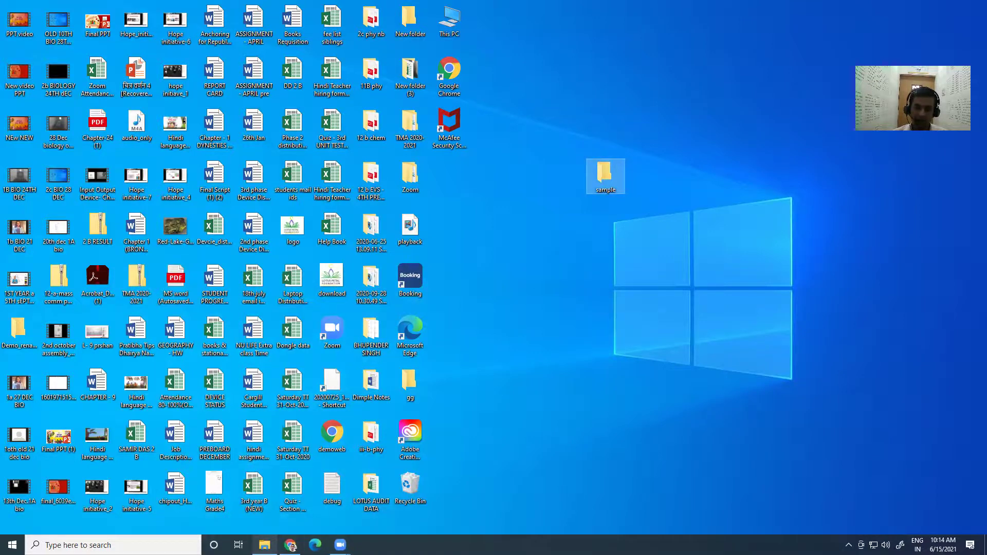
click(264, 545)
drag(244, 130, 129, 78)
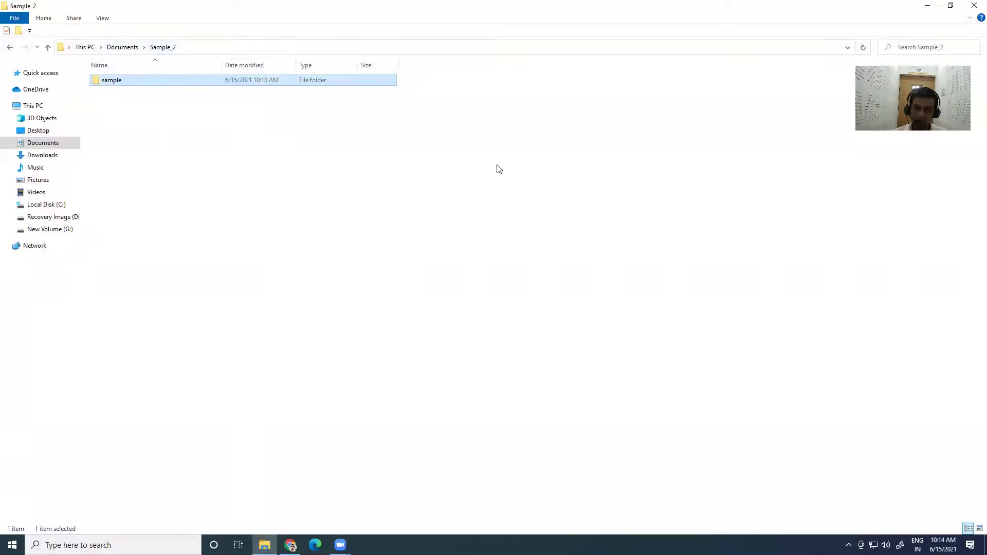
- Copy the sample folder from the desktop
click(928, 7)
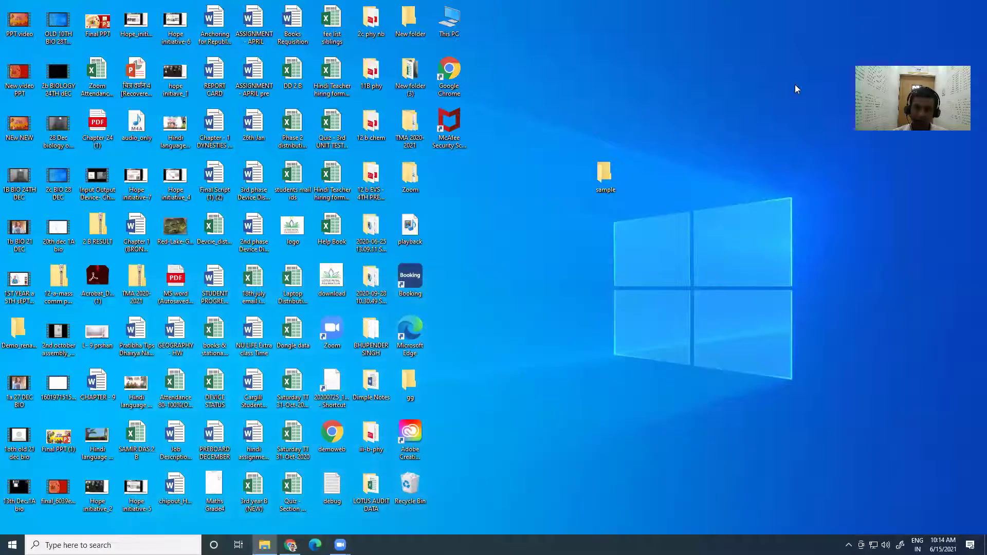
right_click(610, 180)
click(508, 322)
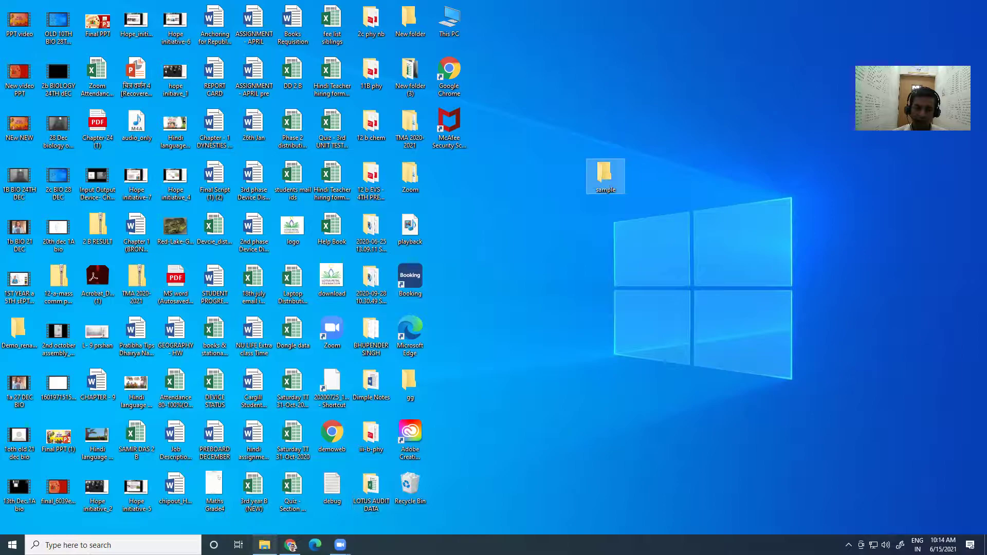
click(264, 545)
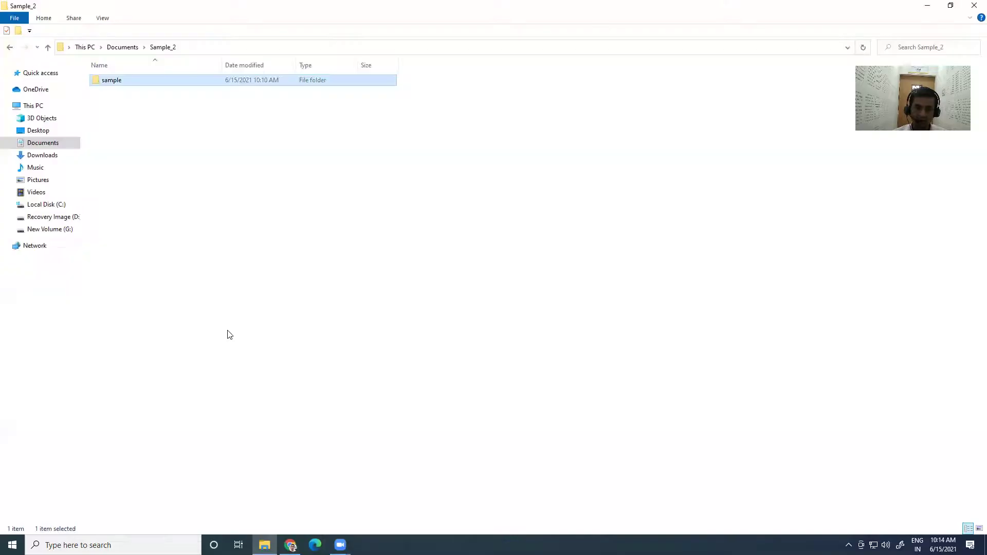
- Paste the sample folder copy into Documents, then check Sample_2 still holds its own
right_click(142, 162)
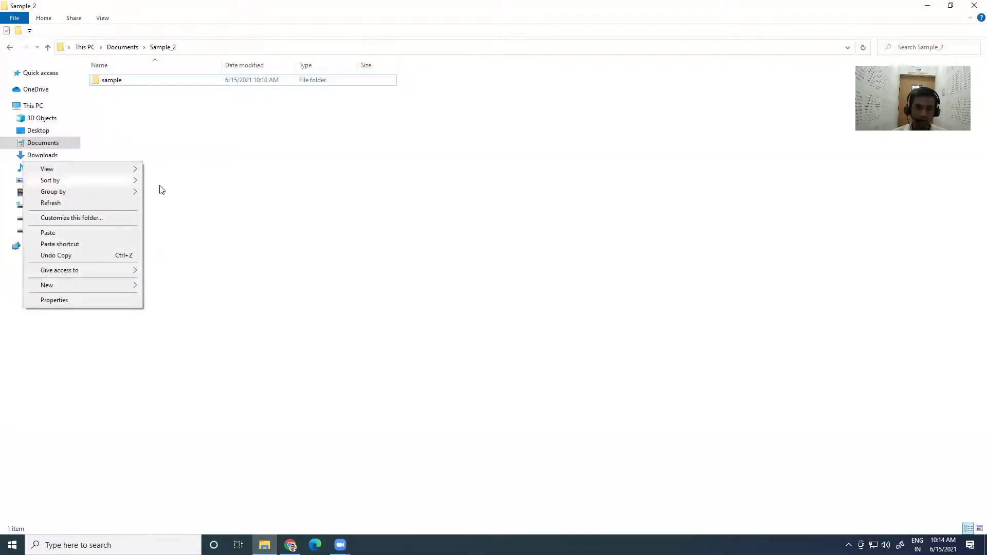
click(171, 123)
key(alt+Up)
right_click(172, 240)
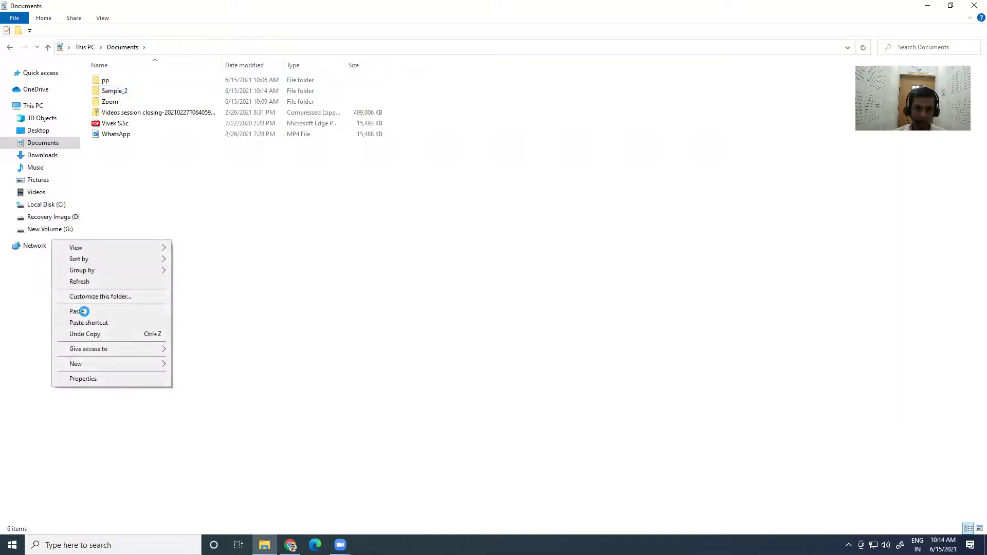
click(92, 311)
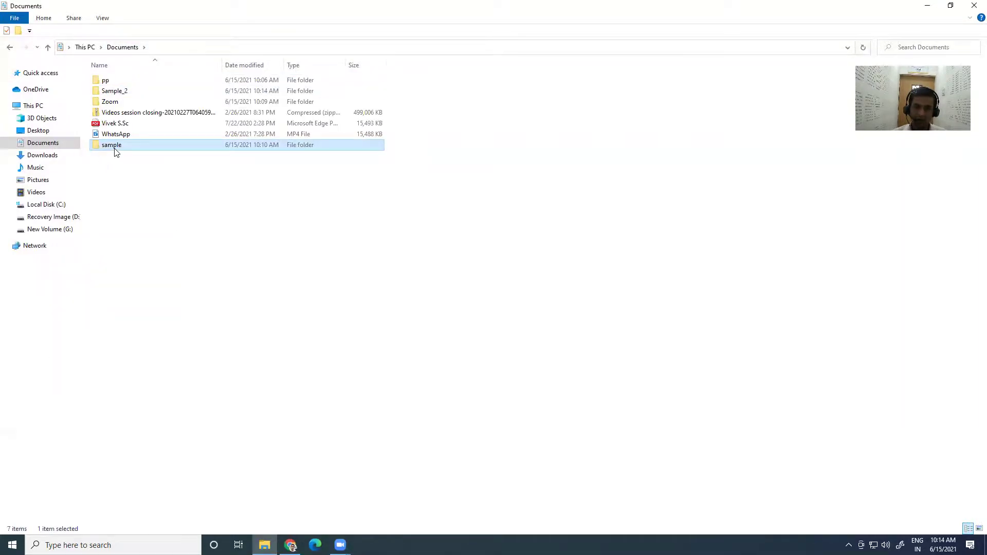
click(122, 203)
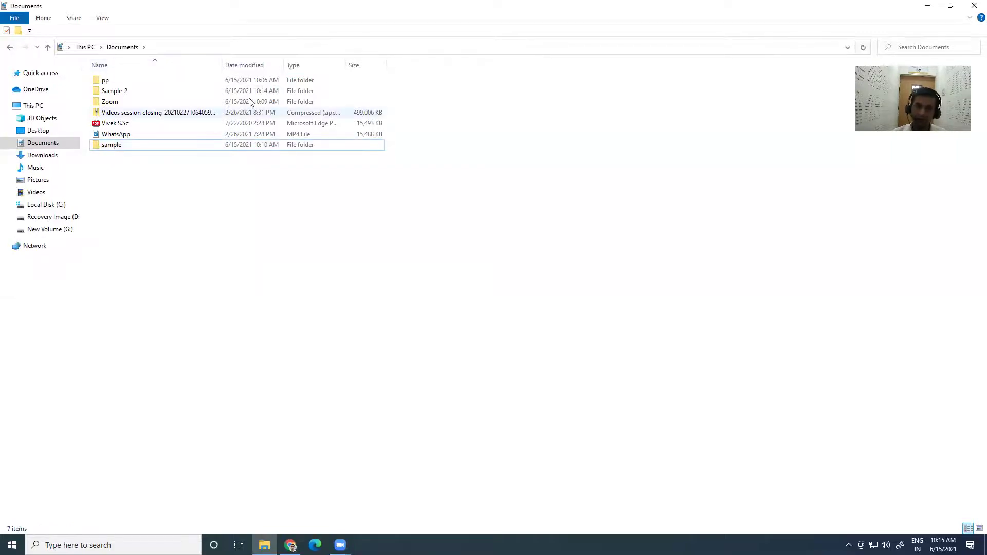
double_click(114, 91)
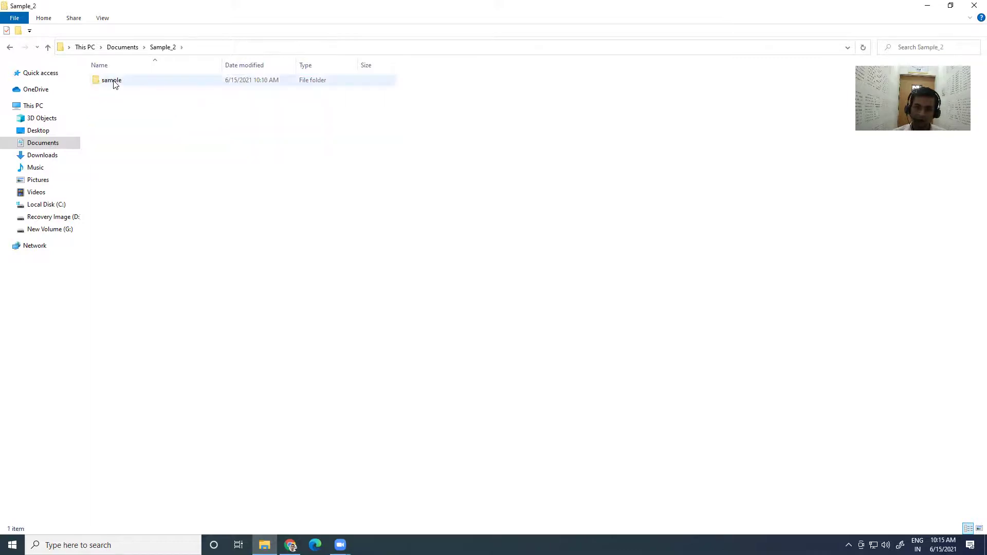
click(8, 48)
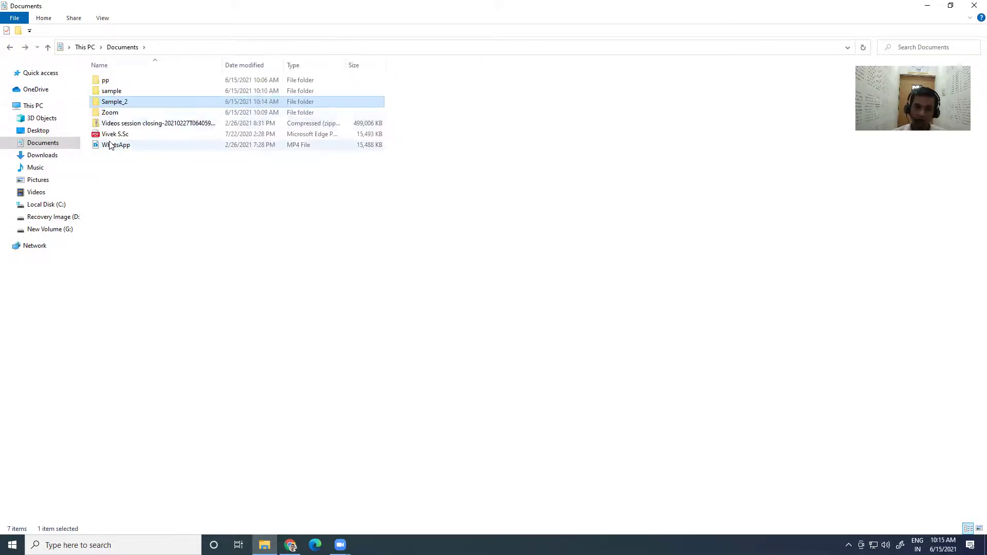